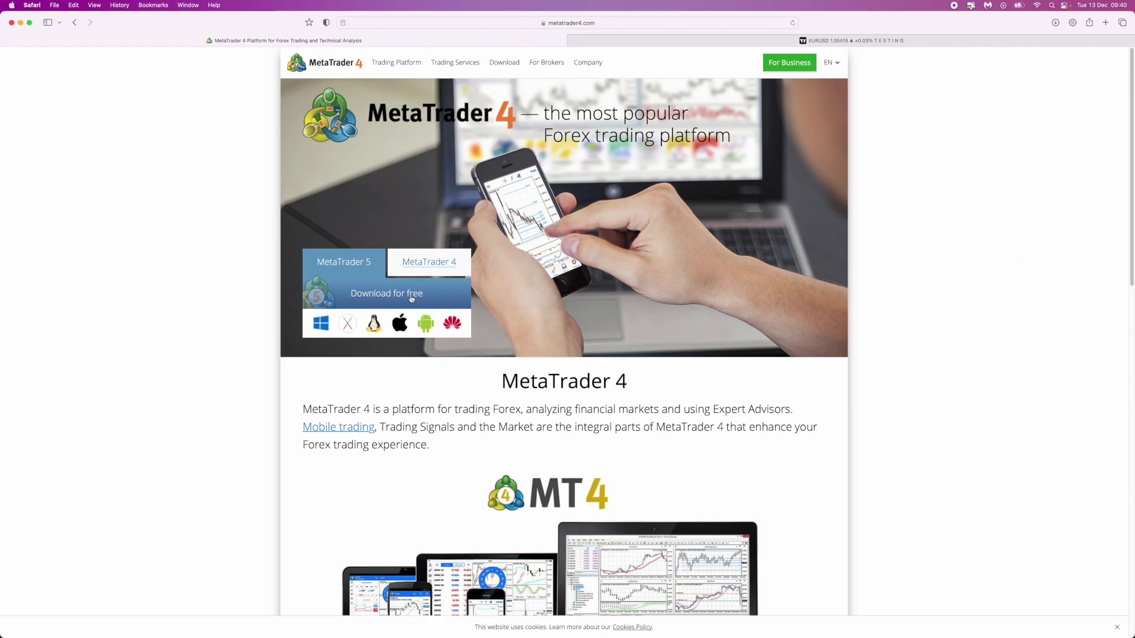
Compare the MetaTrader 5 and MetaTrader 4 tabs, then choose 'Download for free' for MetaTrader 4
left_click(427, 266)
left_click(351, 267)
left_click(427, 267)
left_click(360, 264)
left_click(427, 266)
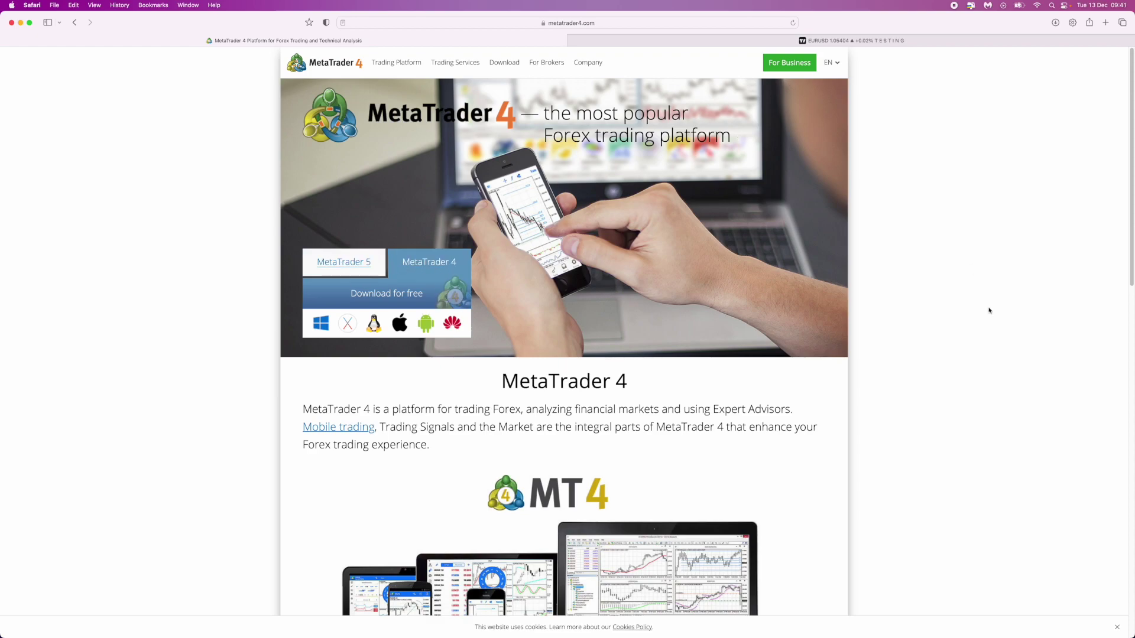
left_click(425, 294)
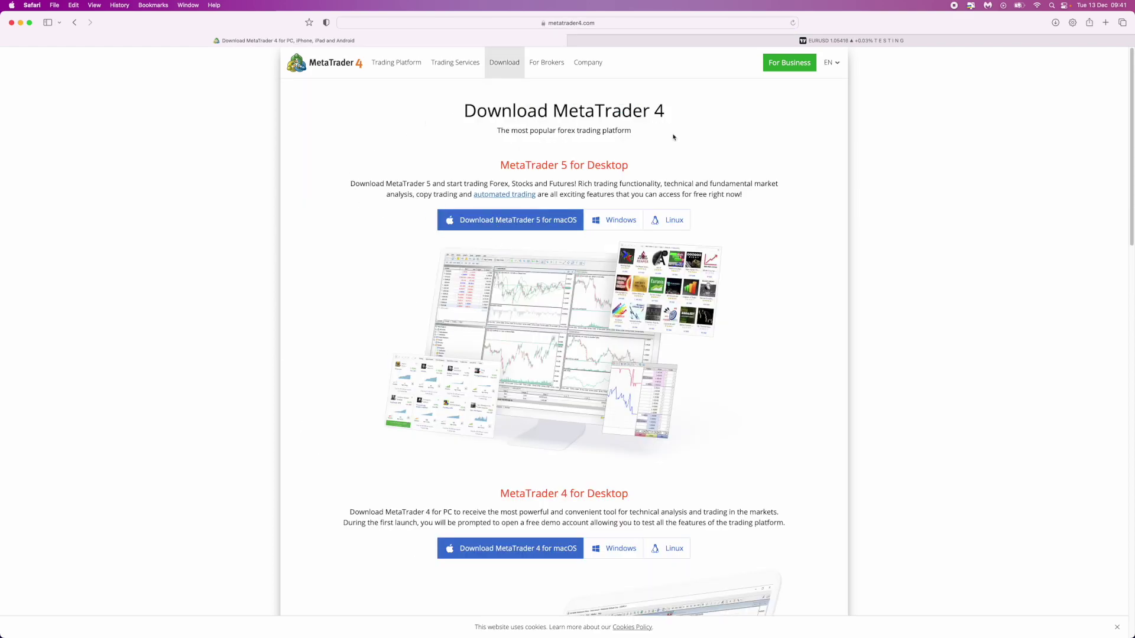
scroll(658, 207, "down", 3)
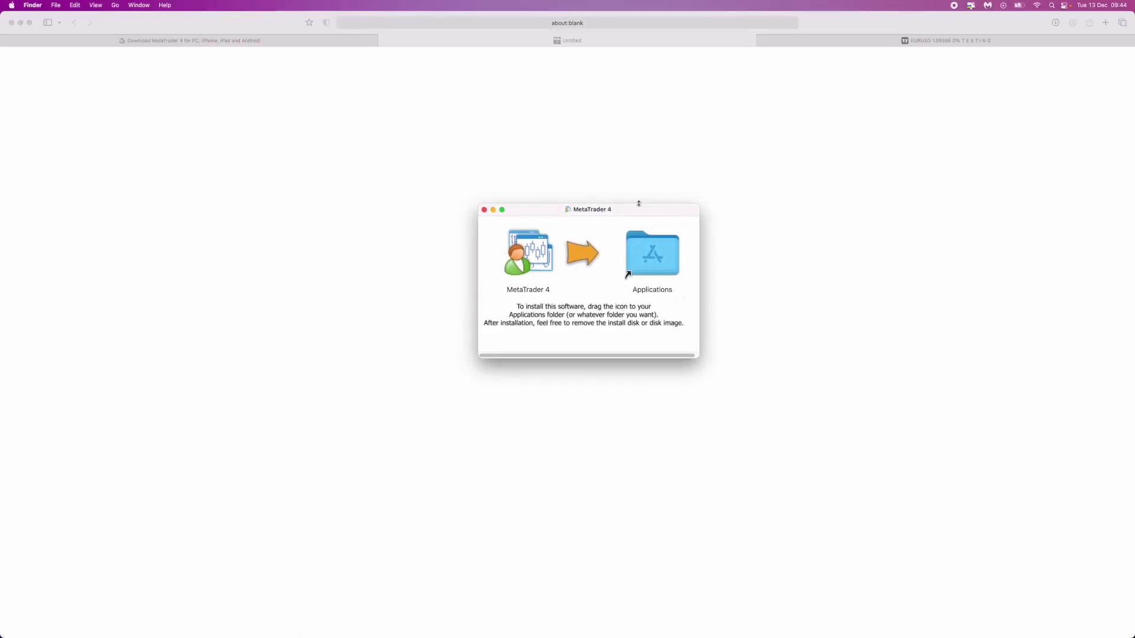
Drag the MetaTrader 4 icon from the installer window onto the Applications folder
left_click_drag(526, 258, 658, 257)
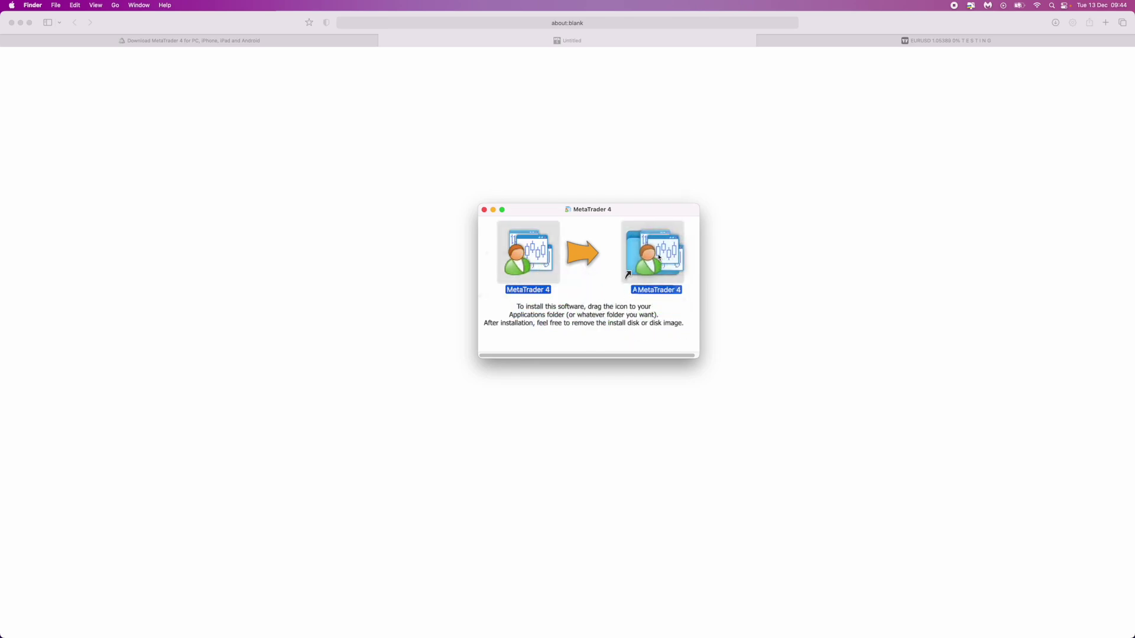
left_click_drag(659, 256, 528, 372)
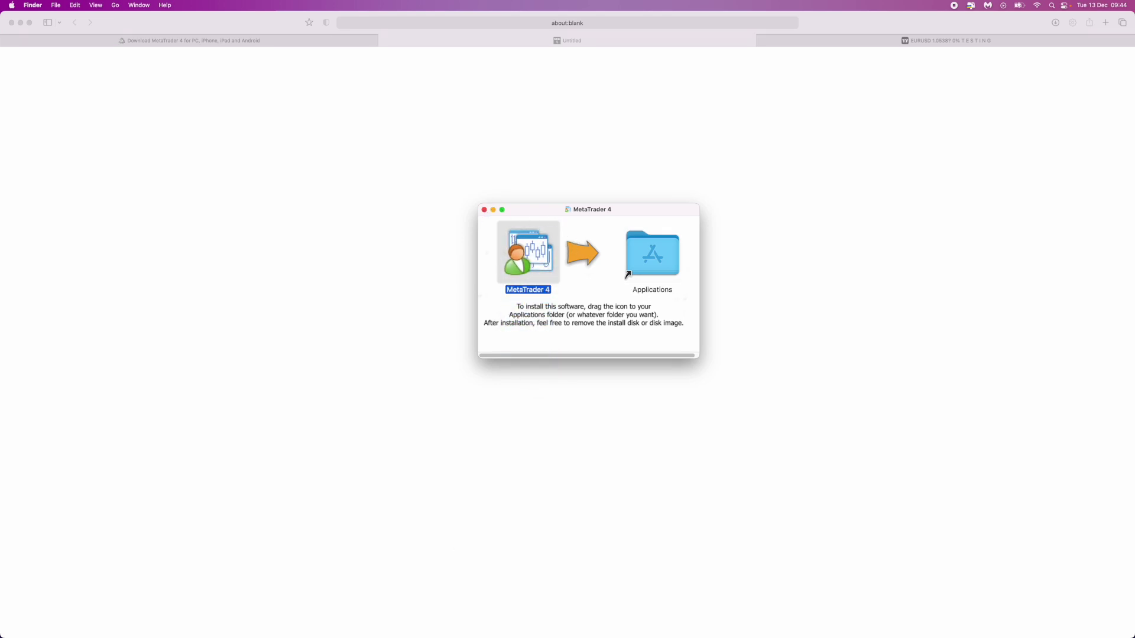
Open Launchpad from the Dock to see the grid of installed apps
left_click(344, 626)
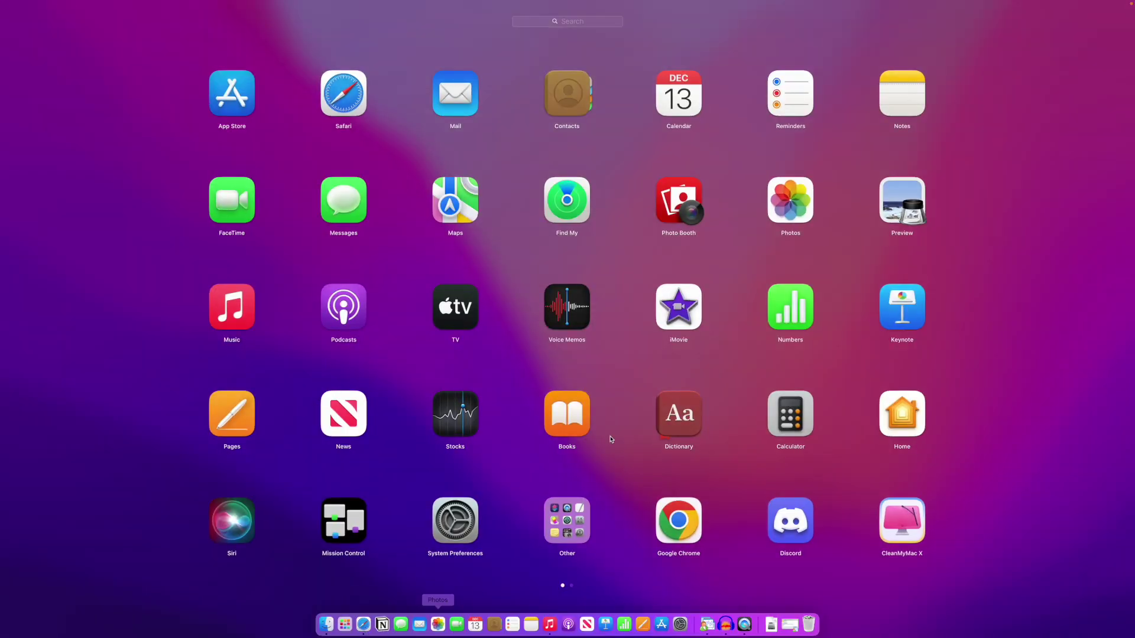
scroll(613, 426, "down", 2)
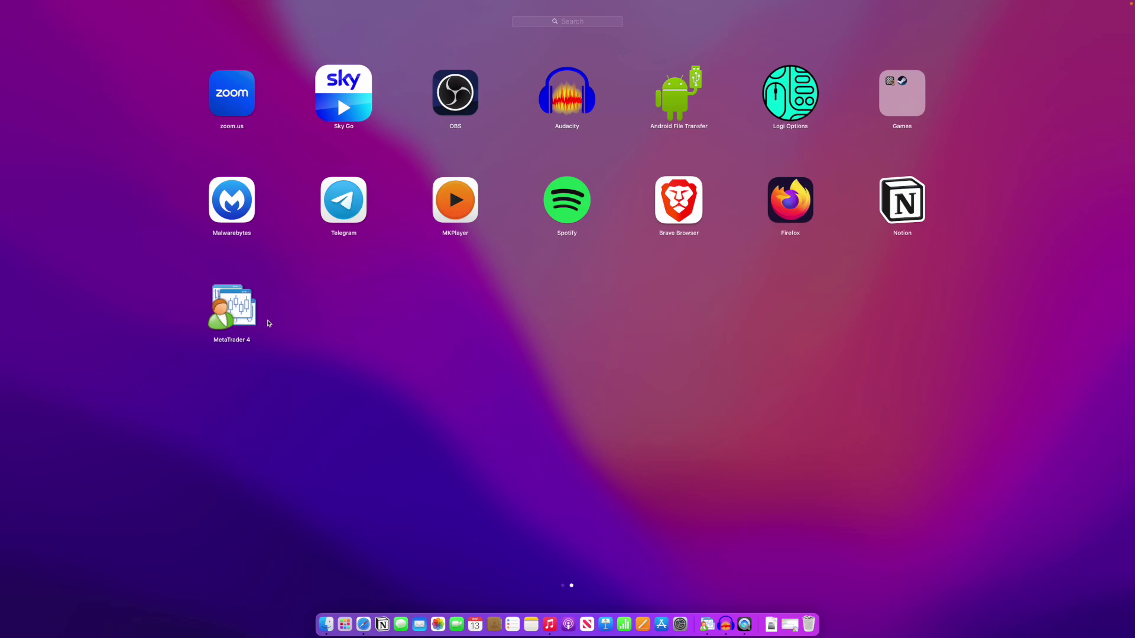
scroll(444, 532, "up", 2)
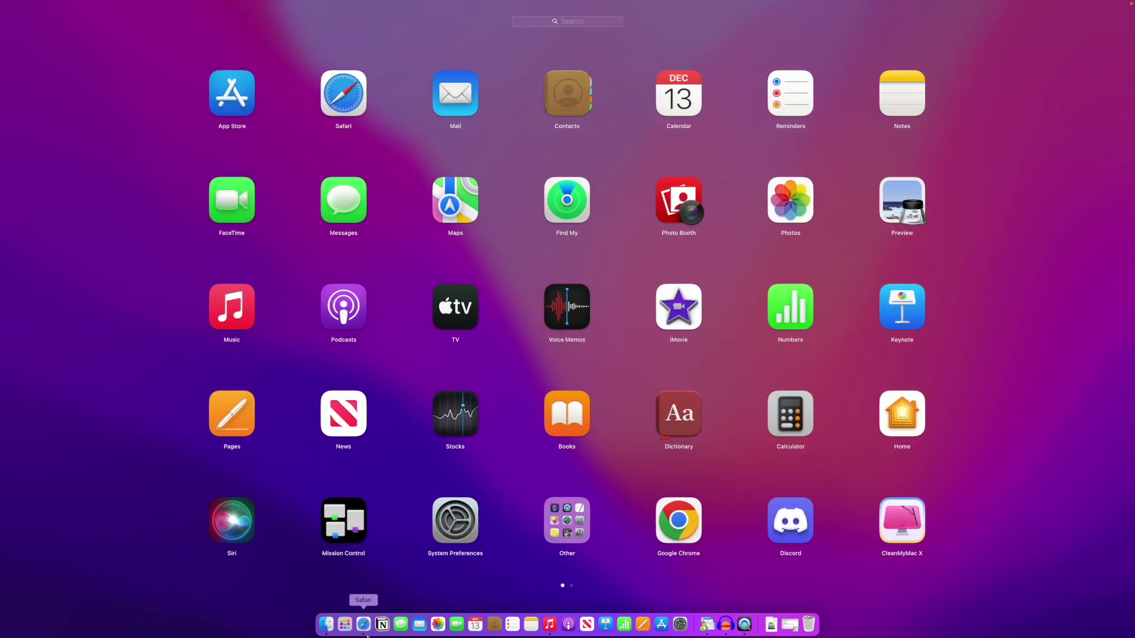